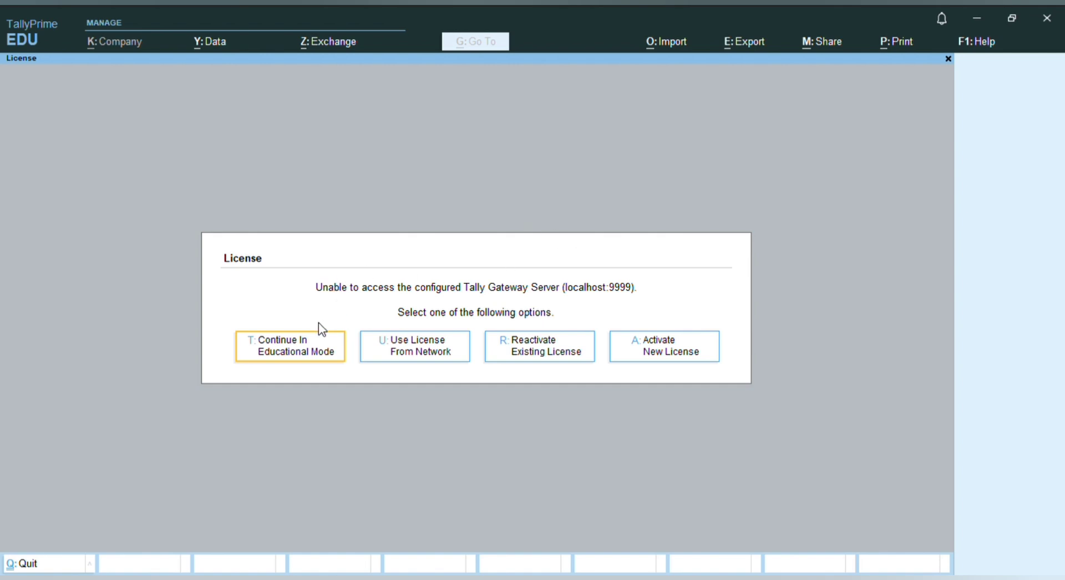
Continue in educational mode and start creating a new company
{"action": "left_click", "coordinate": [322, 355]}
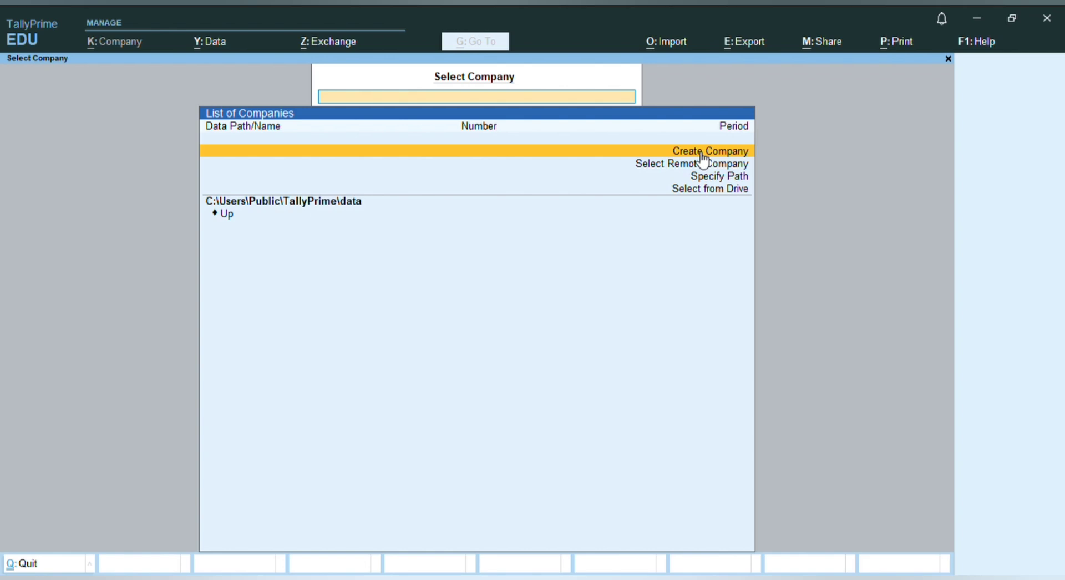
{"action": "left_click", "coordinate": [702, 158]}
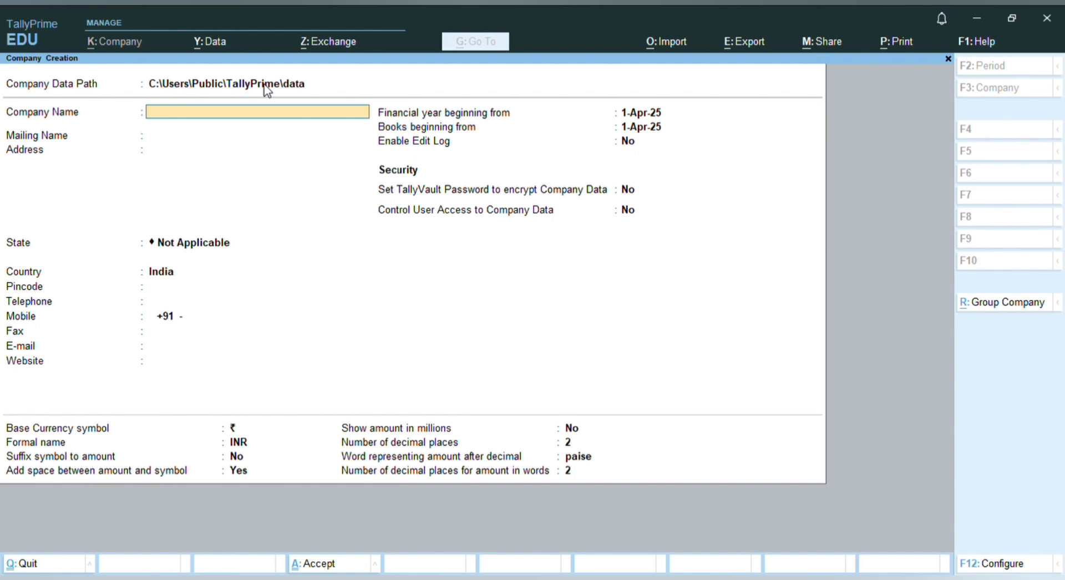
Name the company SATYAM INFOTECH and keep the matching auto-filled mailing name
{"action": "type", "text": "SATYAM INFOTECH"}
{"action": "key", "text": "Return"}
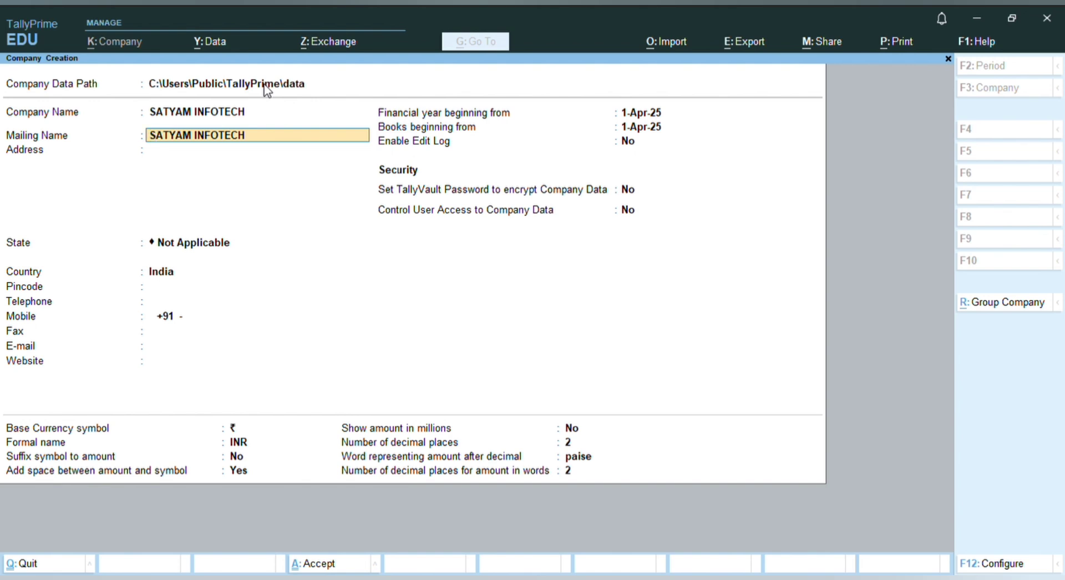
{"action": "key", "text": "Return"}
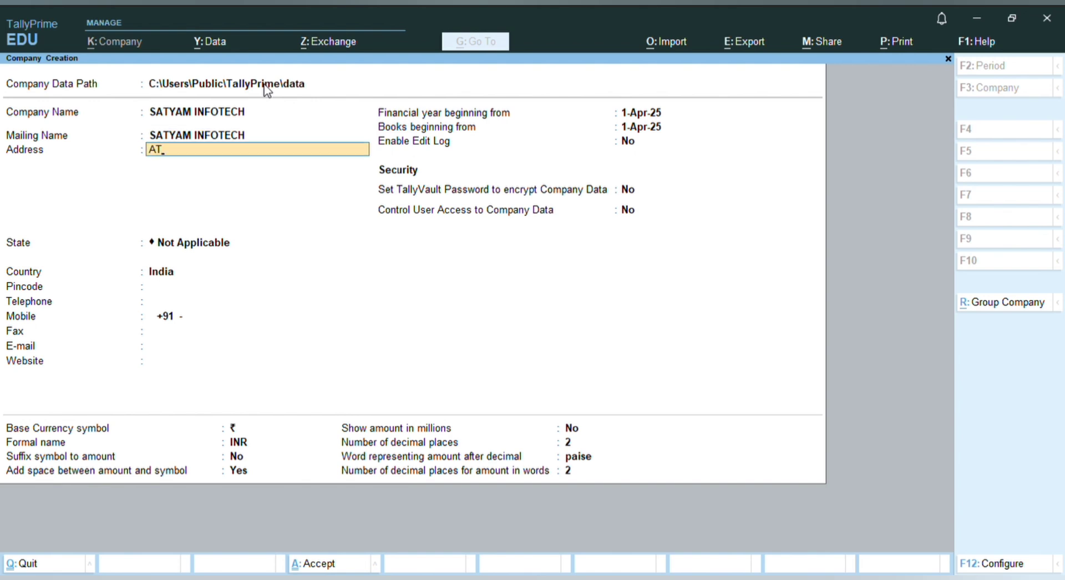
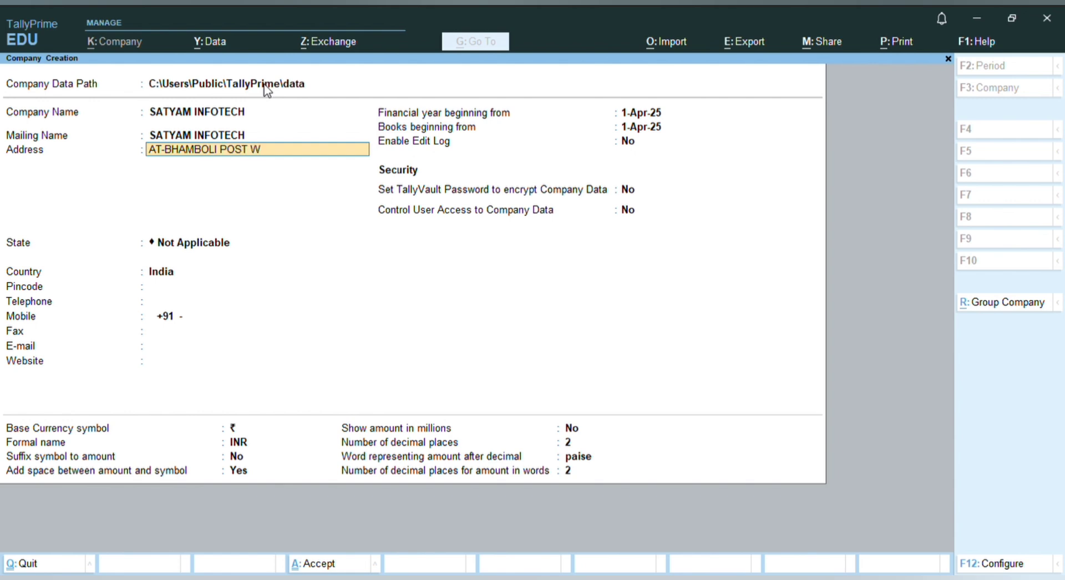
Enter the company's two-line postal address
{"action": "key", "text": "Return"}
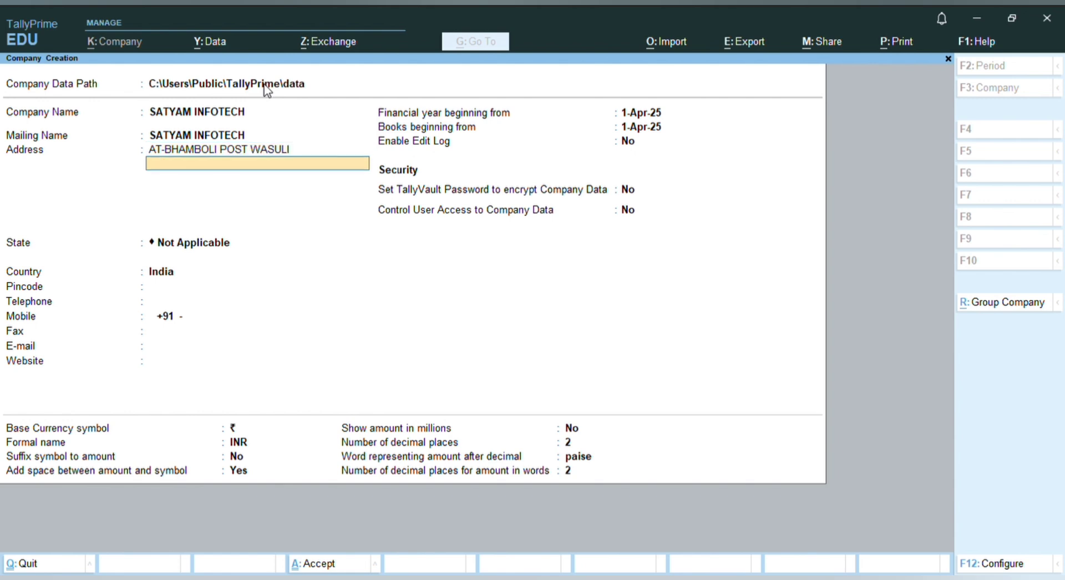
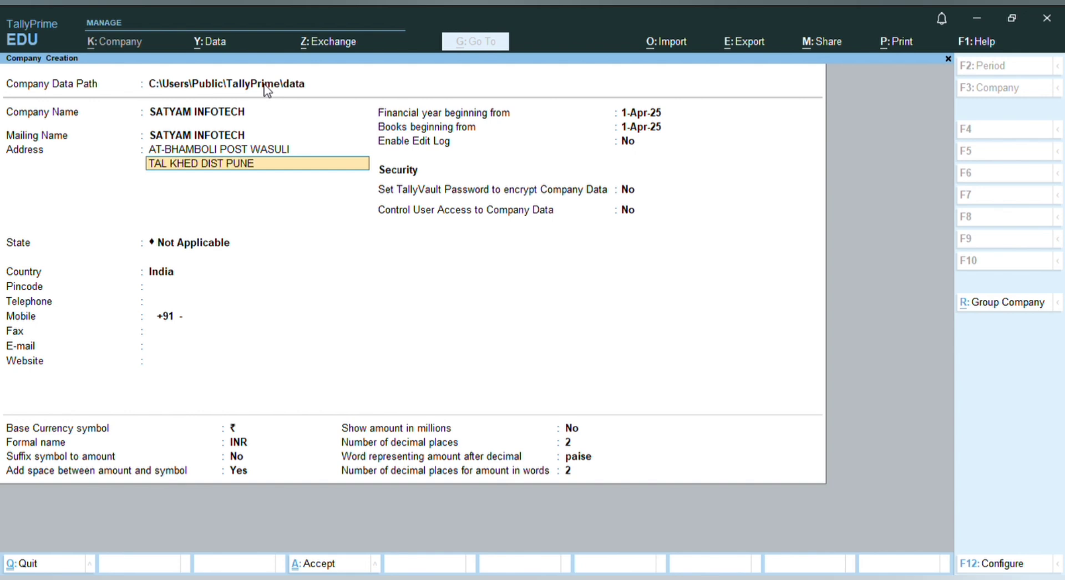
{"action": "key", "text": "Return"}
{"action": "key", "text": "Return"}
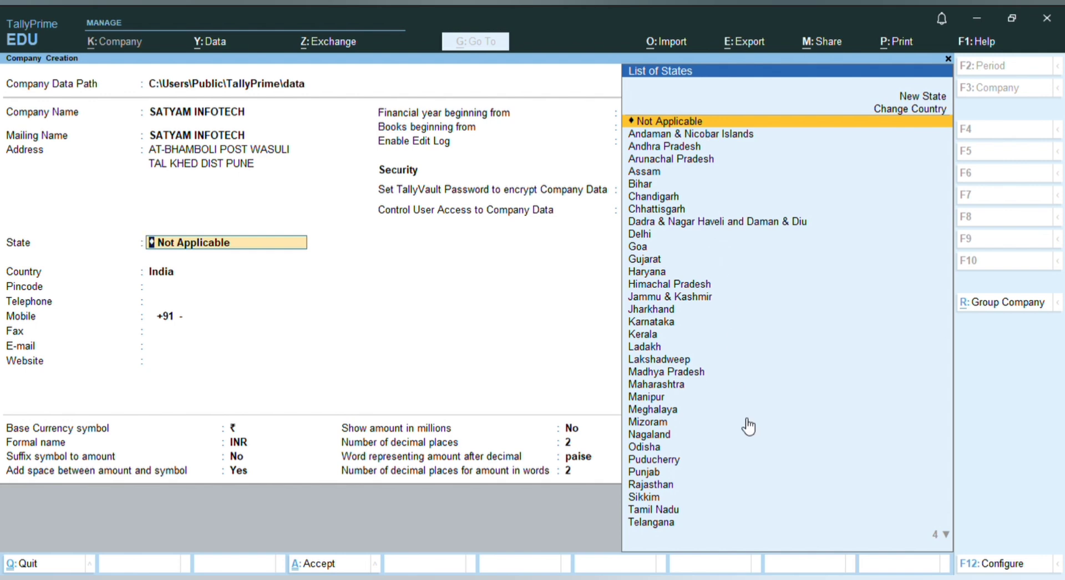
Set the state to Maharashtra and enter the company's pincode
{"action": "type", "text": "MAH"}
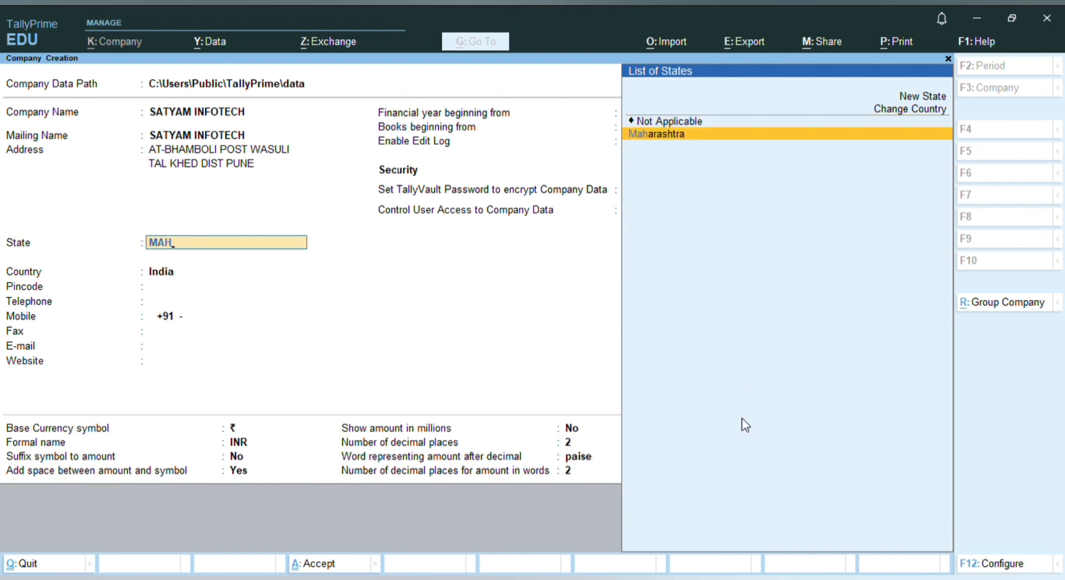
{"action": "key", "text": "Return"}
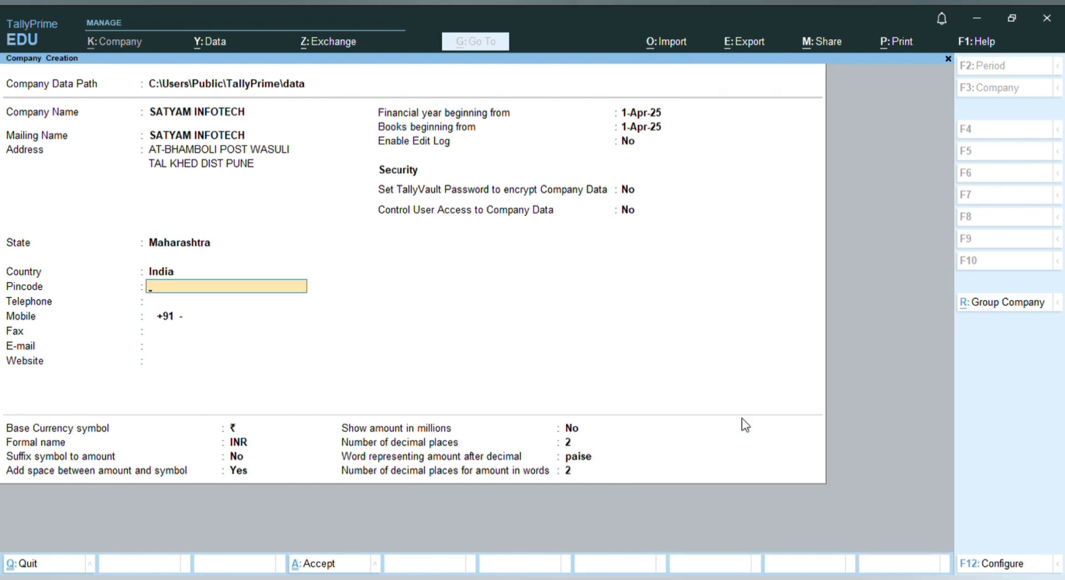
{"action": "type", "text": "410501"}
{"action": "key", "text": "Return"}
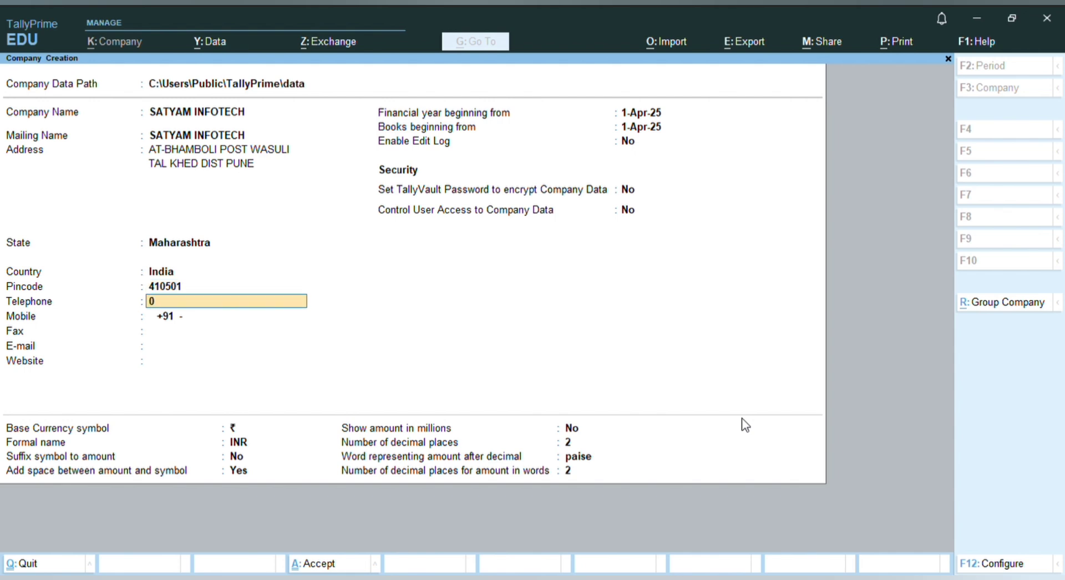
Enter the company's telephone and mobile numbers, then type its fax number
{"action": "key", "text": "Return"}
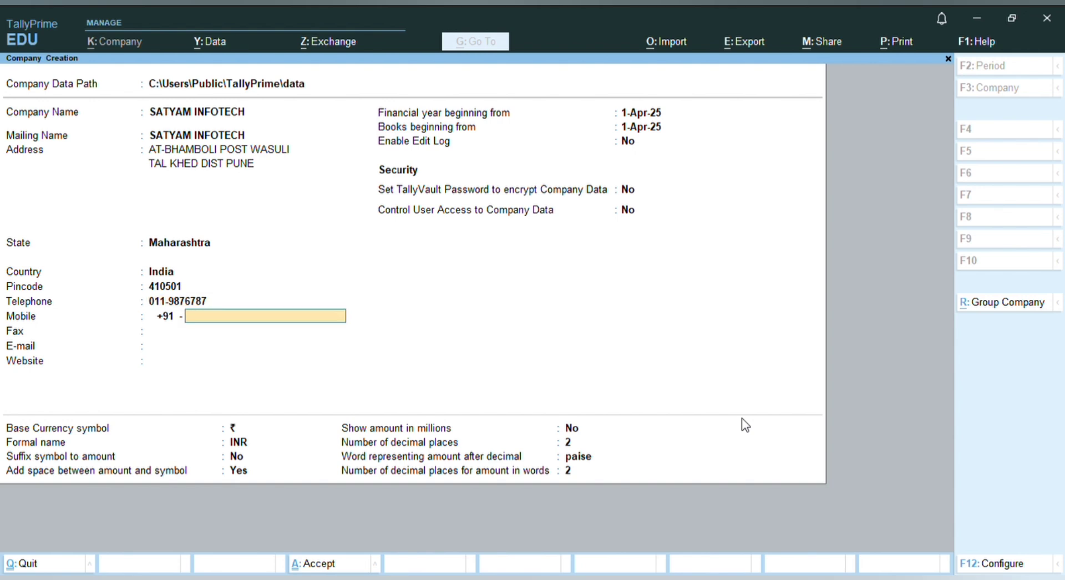
{"action": "key", "text": "Return"}
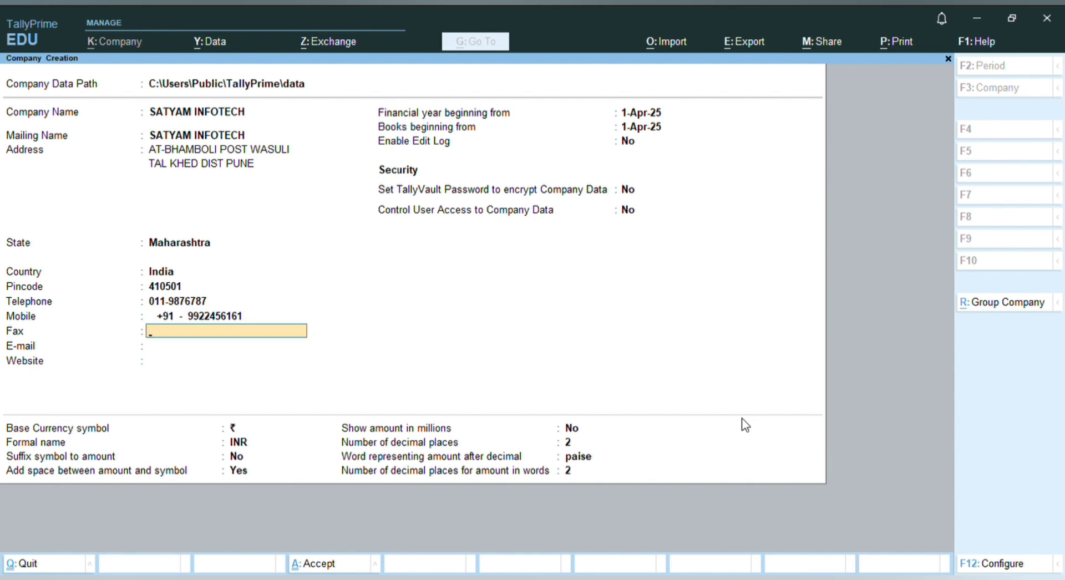
{"action": "key", "text": "Return"}
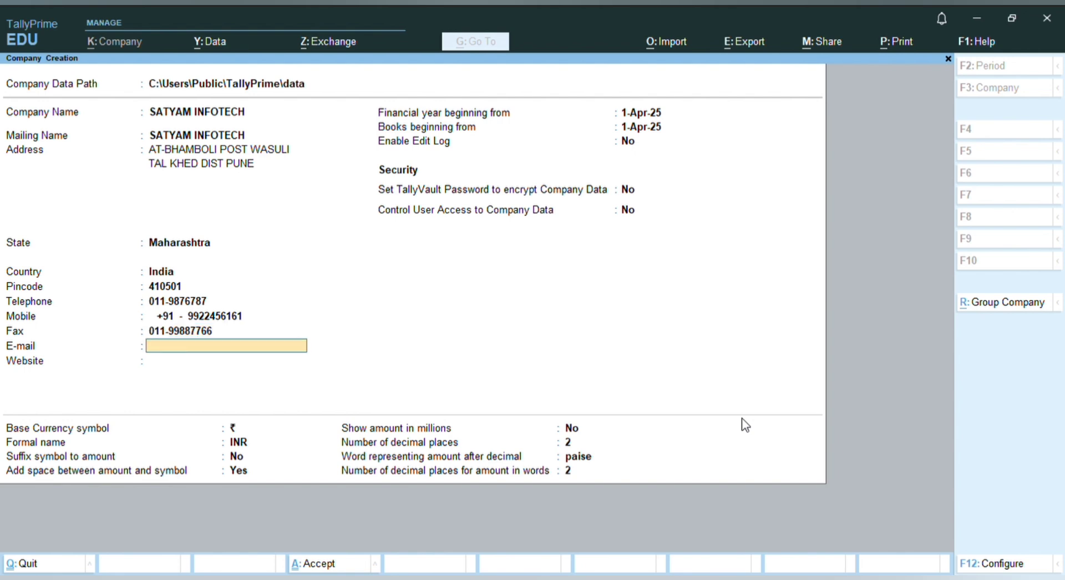
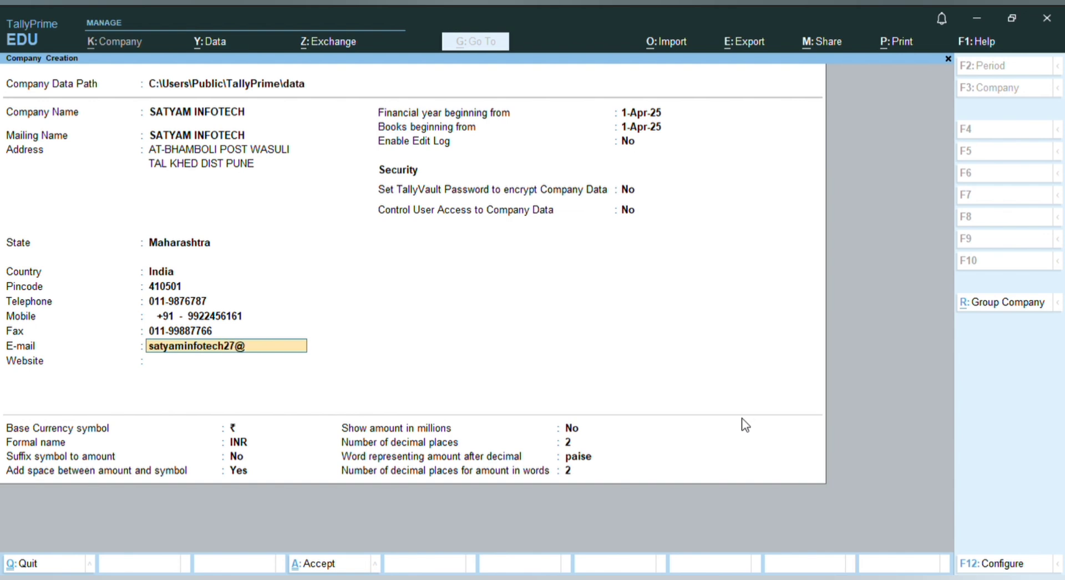
{"action": "key", "text": "Return"}
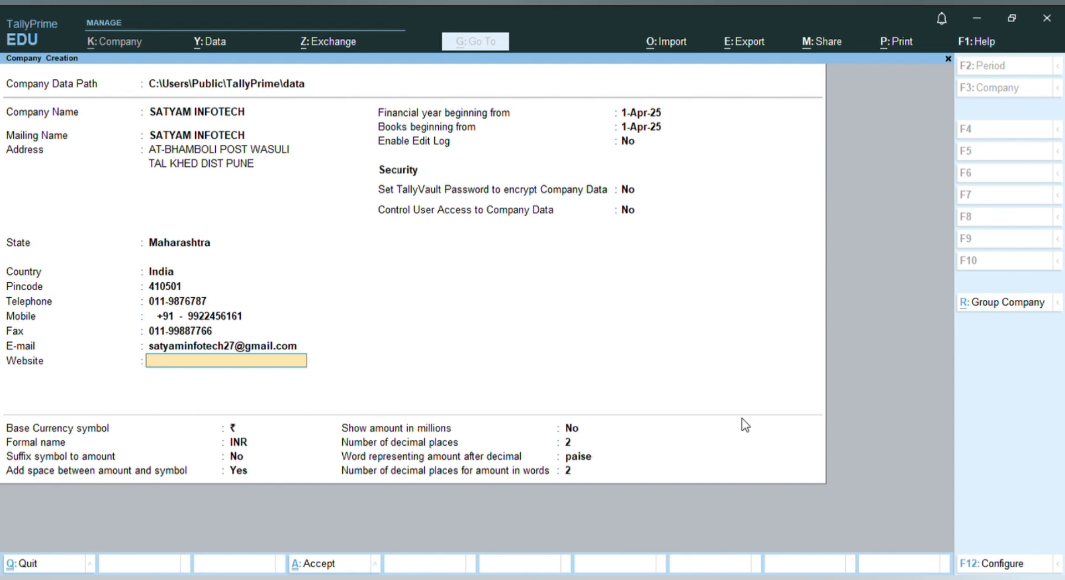
{"action": "type", "text": "WWW.SATYAMI"}
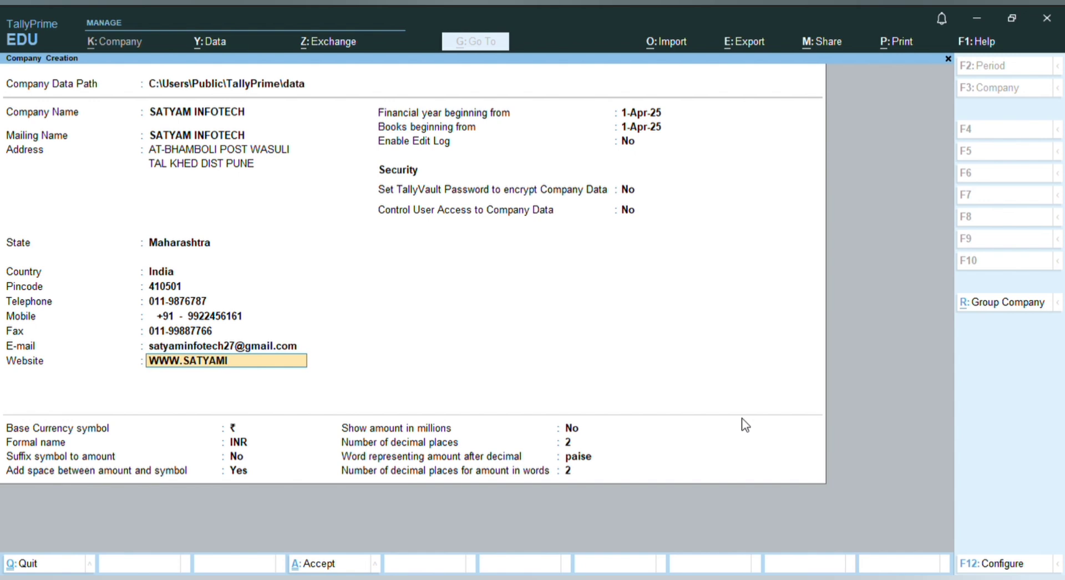
{"action": "type", "text": "NFOTECH.COM"}
{"action": "key", "text": "Return"}
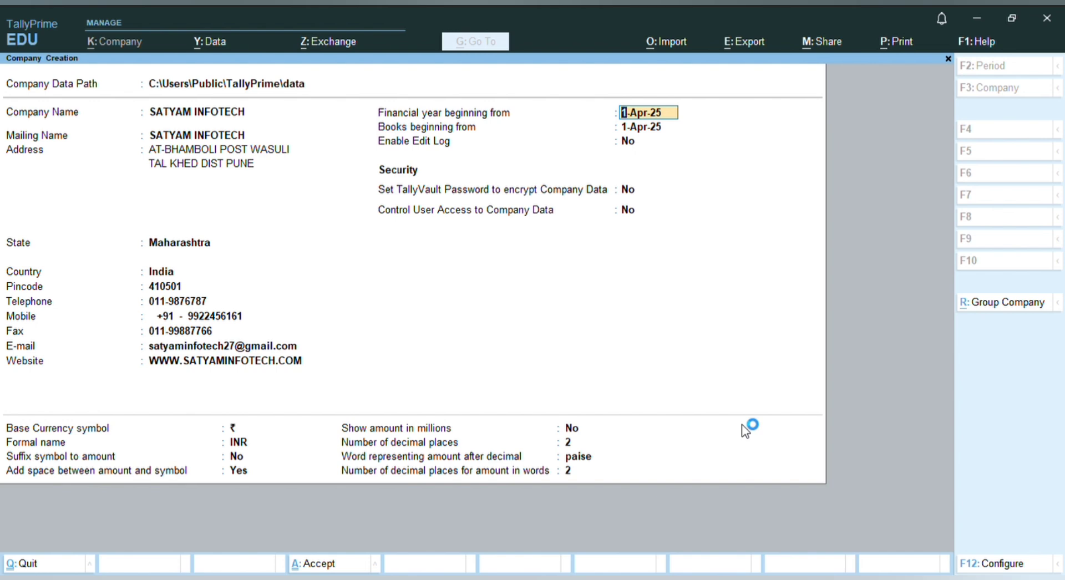
Keep the 1-Apr-25 year dates, leave Edit Log at No, and bring up Configuration
{"action": "key", "text": "Return"}
{"action": "key", "text": "Return"}
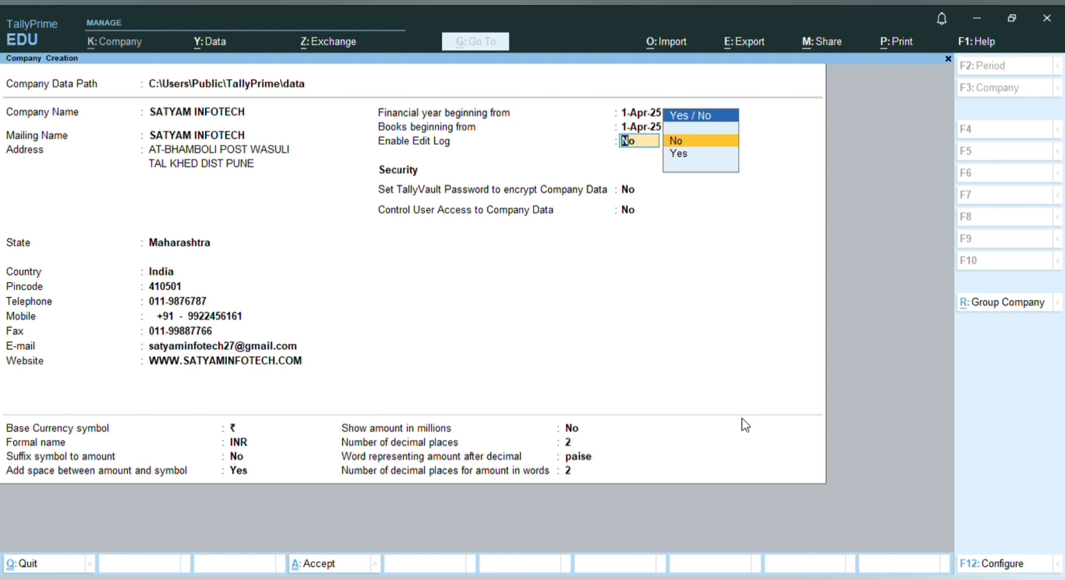
{"action": "key", "text": "Return"}
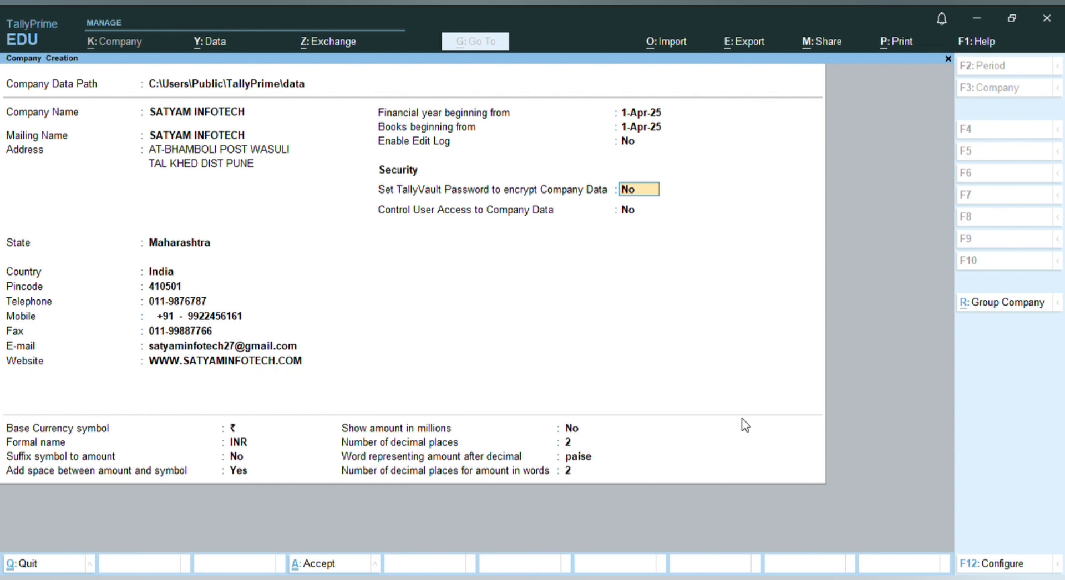
{"action": "key", "text": "F12"}
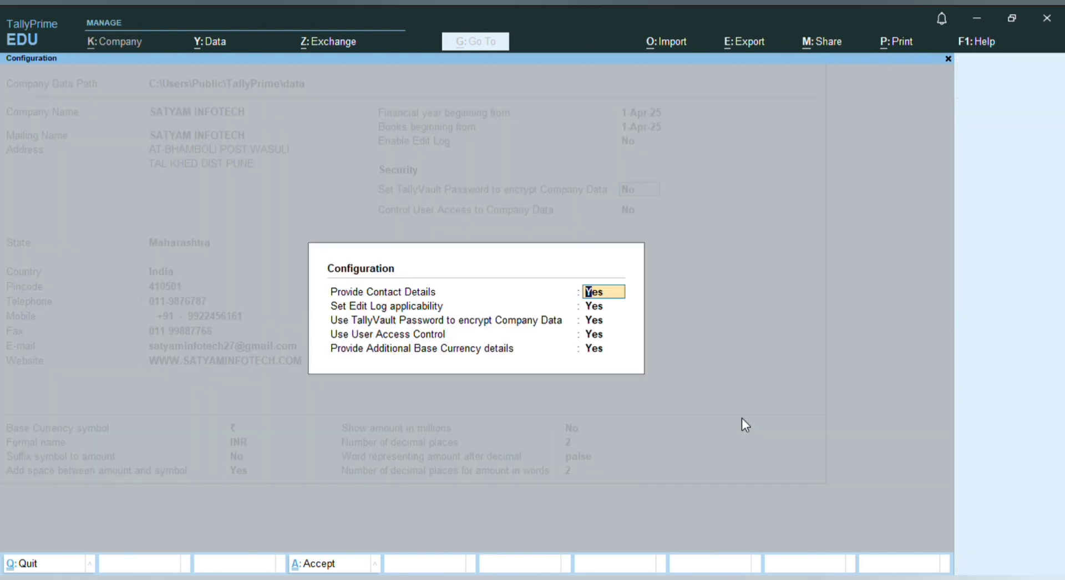
Leave edit log, TallyVault and user access options at Yes and accept the Configuration
{"action": "key", "text": "Return"}
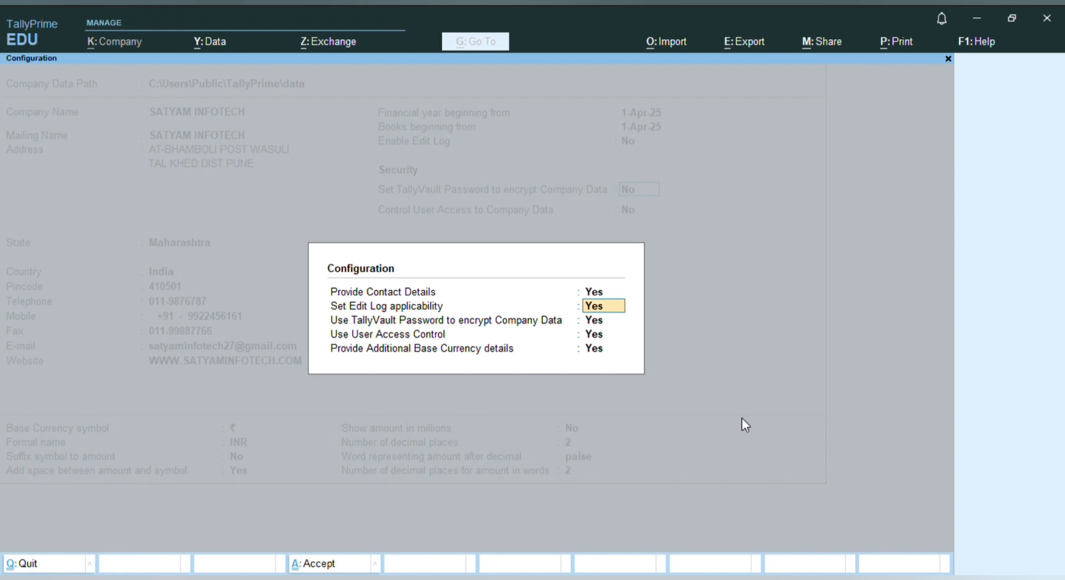
{"action": "key", "text": "Return"}
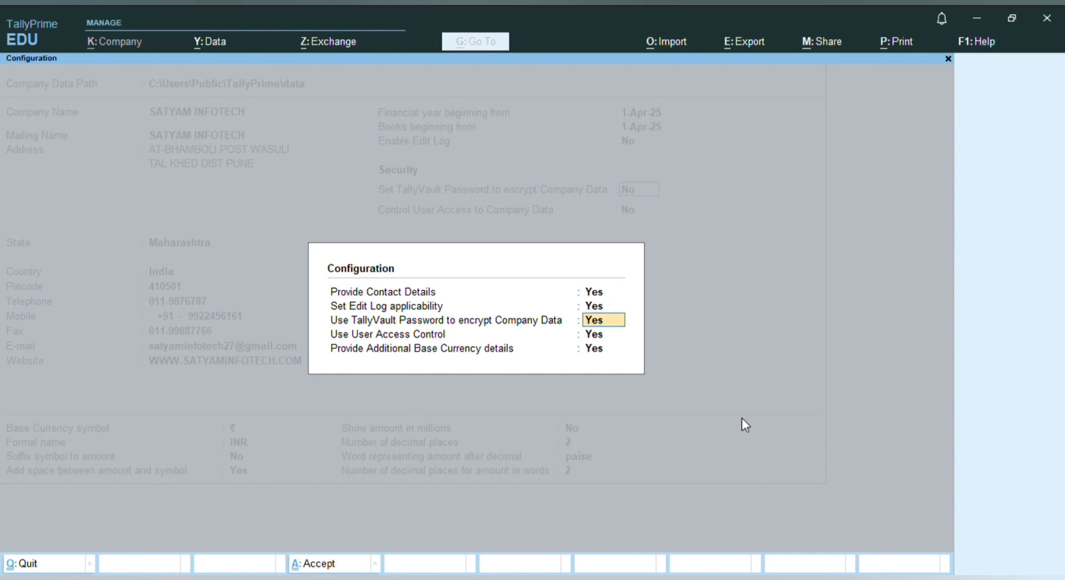
{"action": "key", "text": "Return"}
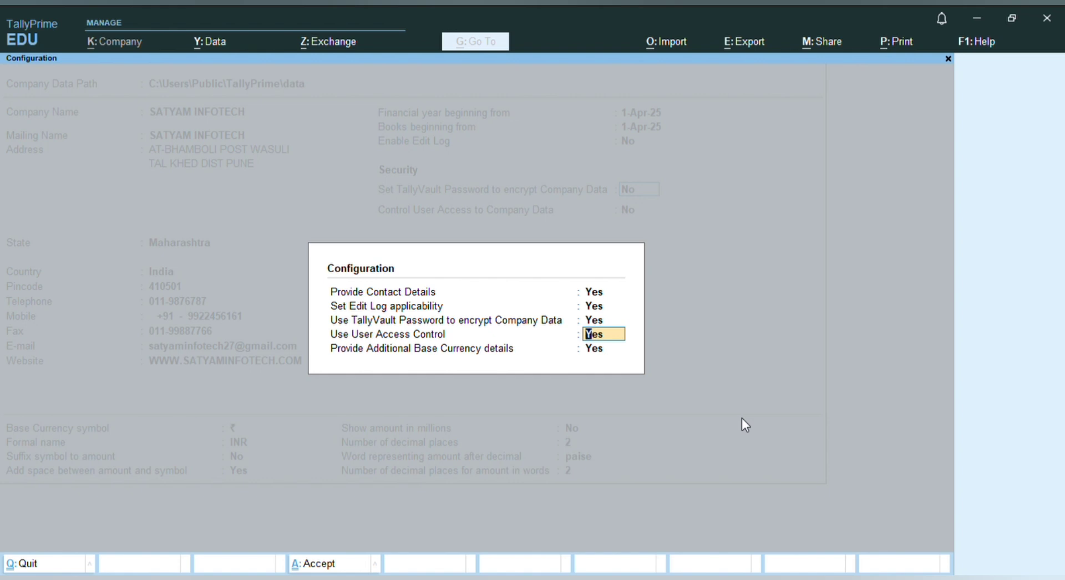
{"action": "key", "text": "ctrl+a"}
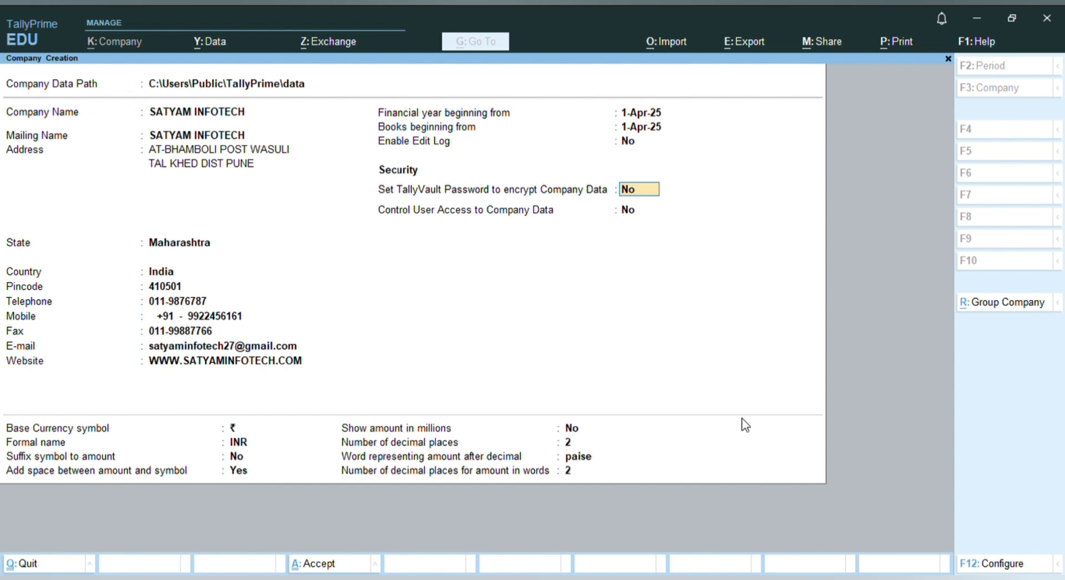
Turn on TallyVault encryption and enter and confirm its password
{"action": "type", "text": "Y"}
{"action": "key", "text": "Return"}
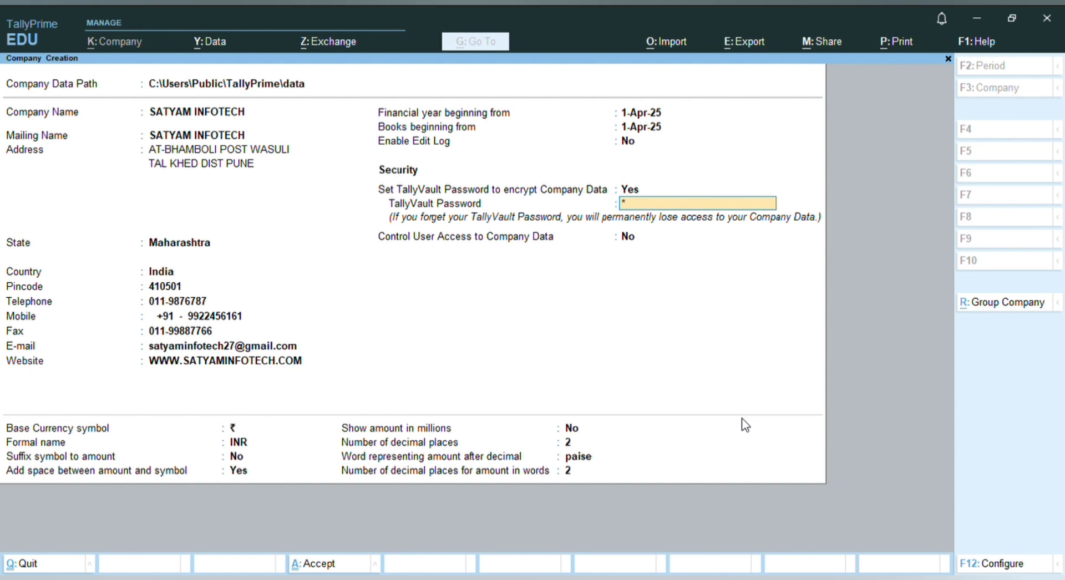
{"action": "key", "text": "Return"}
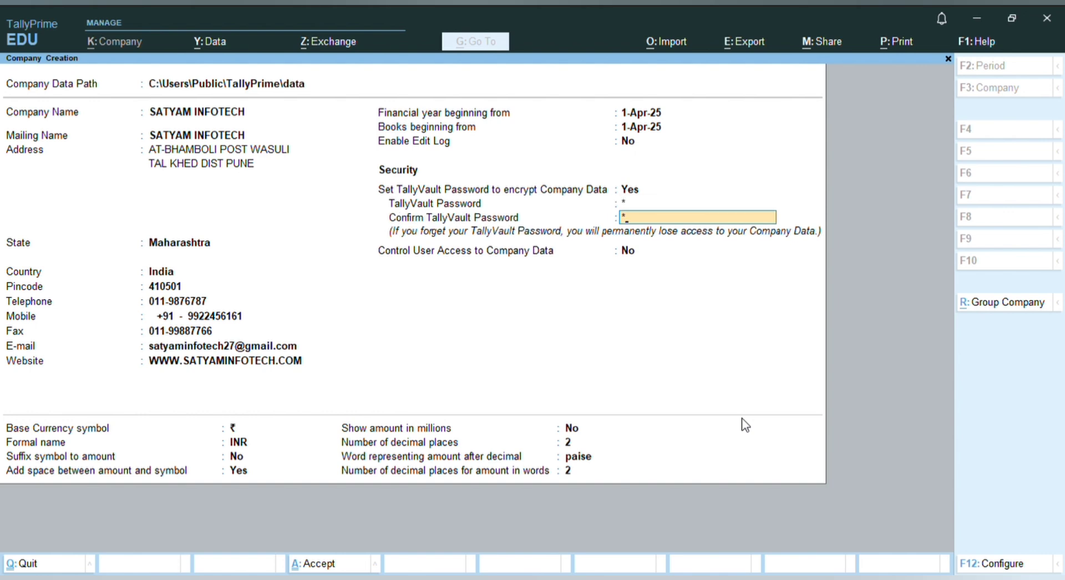
{"action": "key", "text": "Return"}
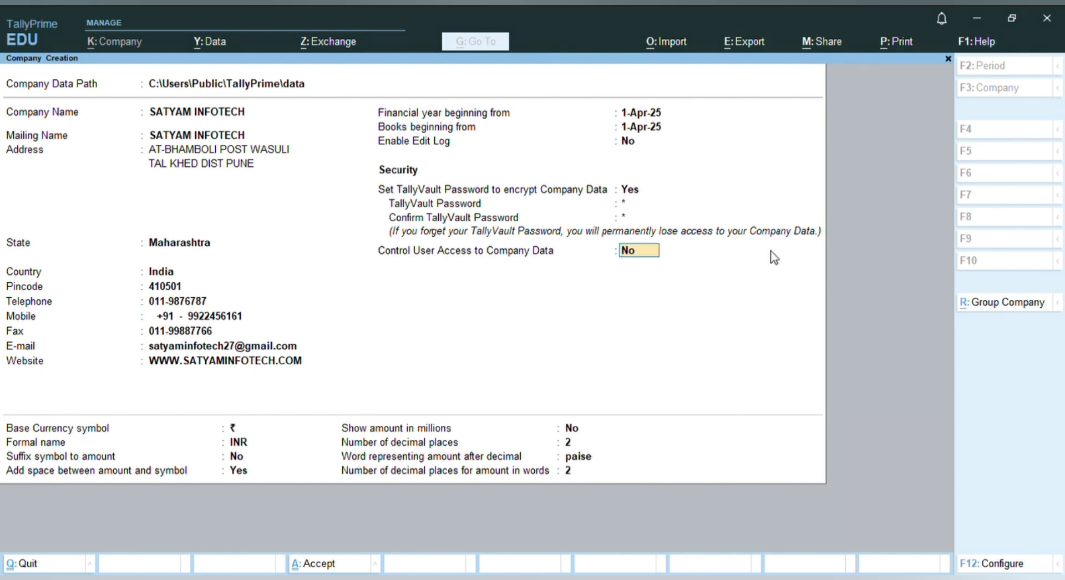
Enable user access control with administrator username SATYAM and a confirmed password
{"action": "type", "text": "y"}
{"action": "key", "text": "Return"}
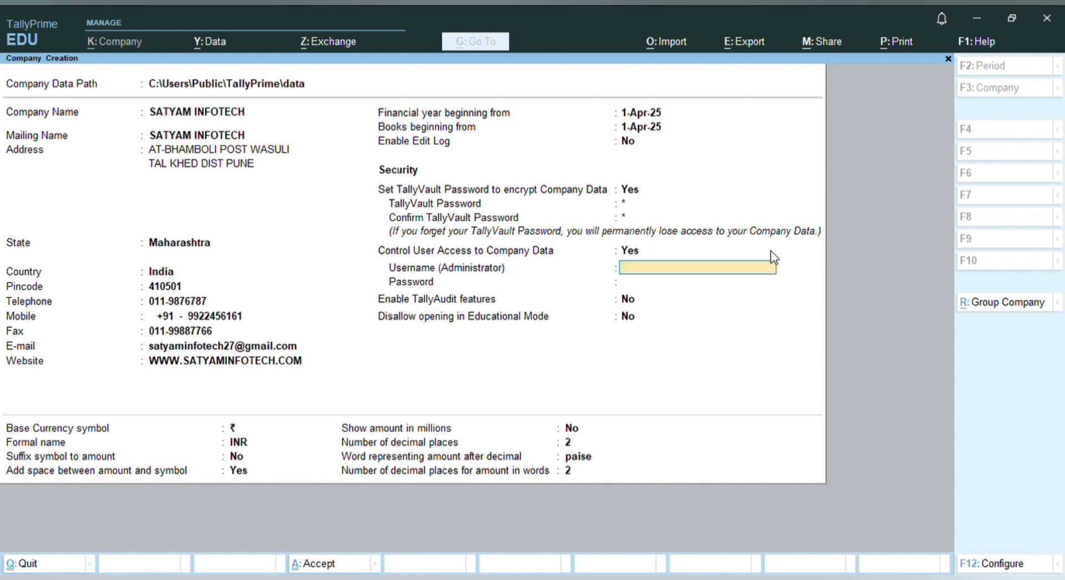
{"action": "type", "text": "SATYAM"}
{"action": "key", "text": "Return"}
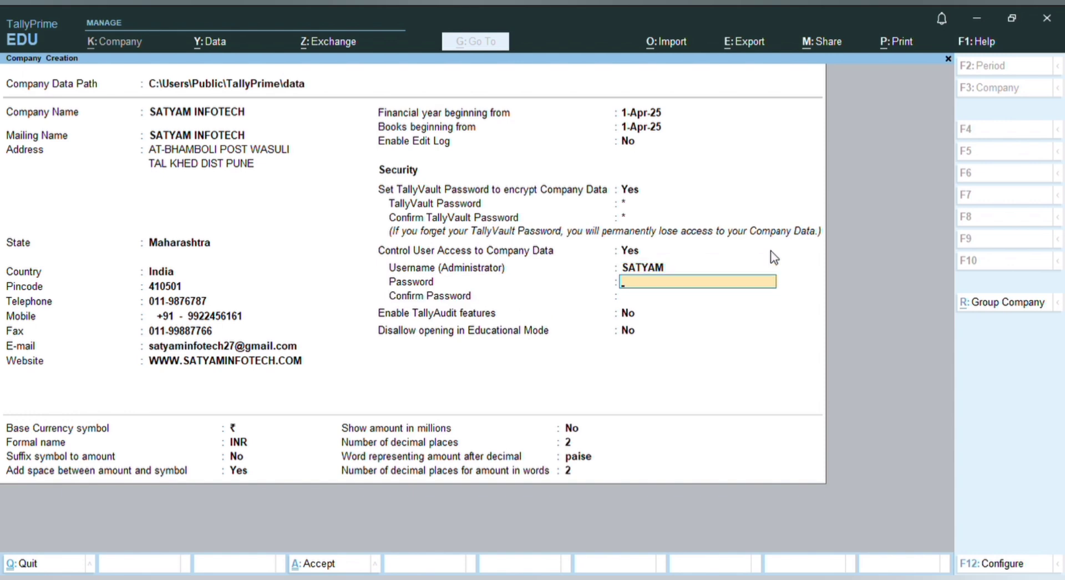
{"action": "key", "text": "Return"}
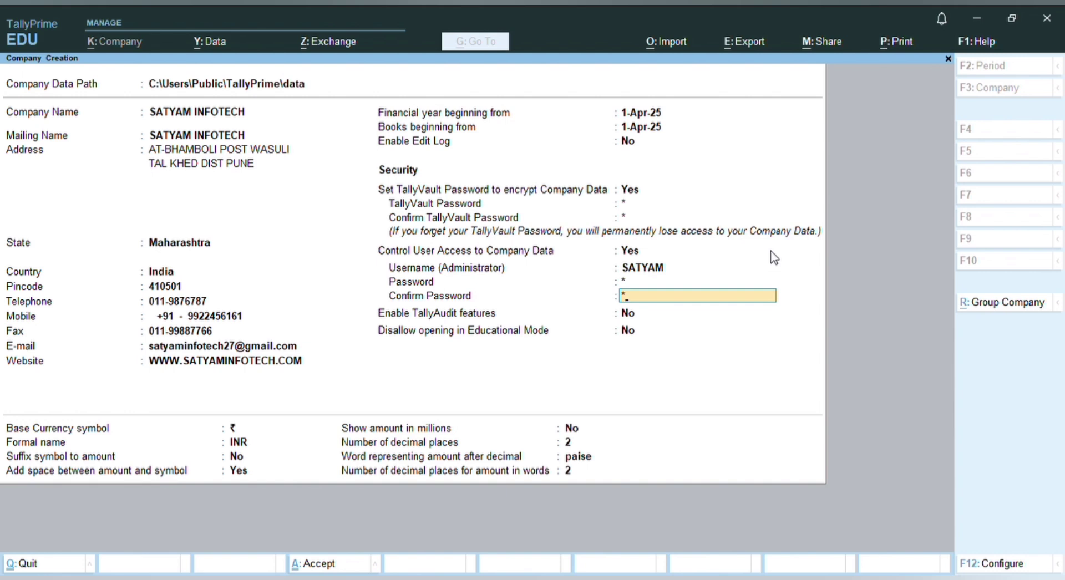
{"action": "key", "text": "Return"}
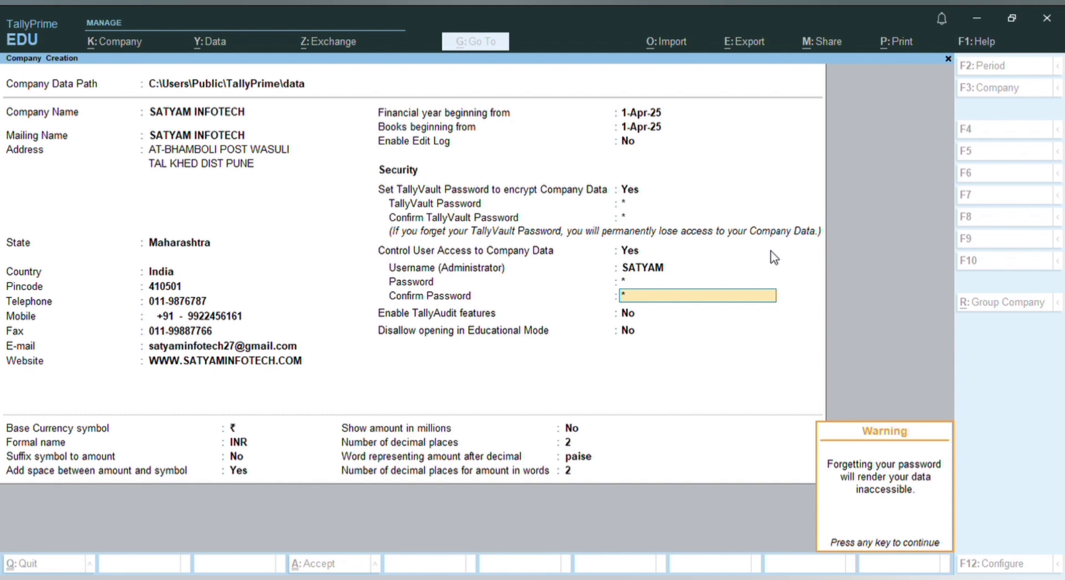
Dismiss the forgotten-password warning, keeping TallyAudit off and educational-mode opening allowed
{"action": "key", "text": "Return"}
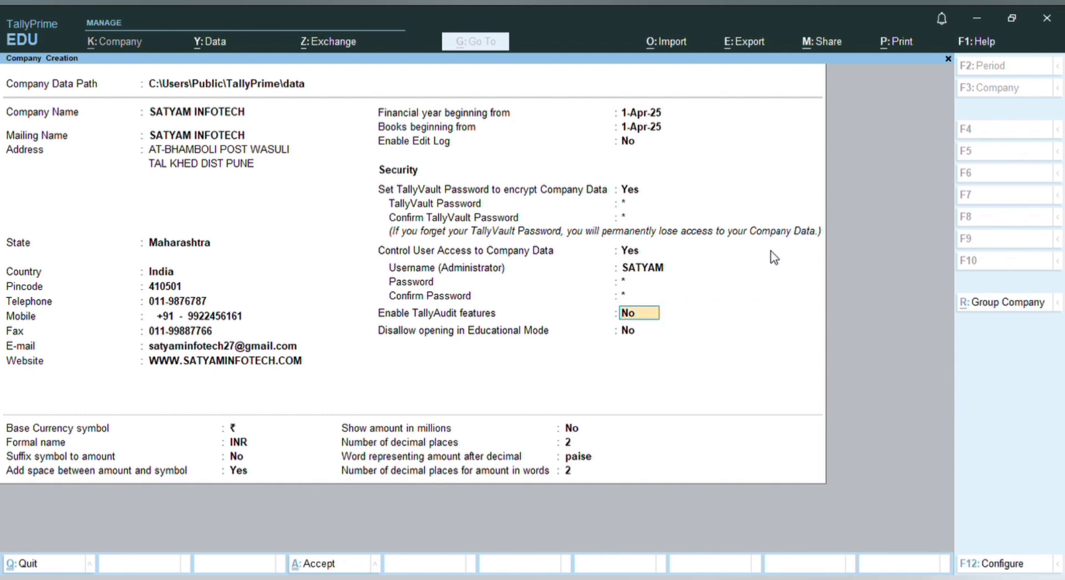
{"action": "key", "text": "Return"}
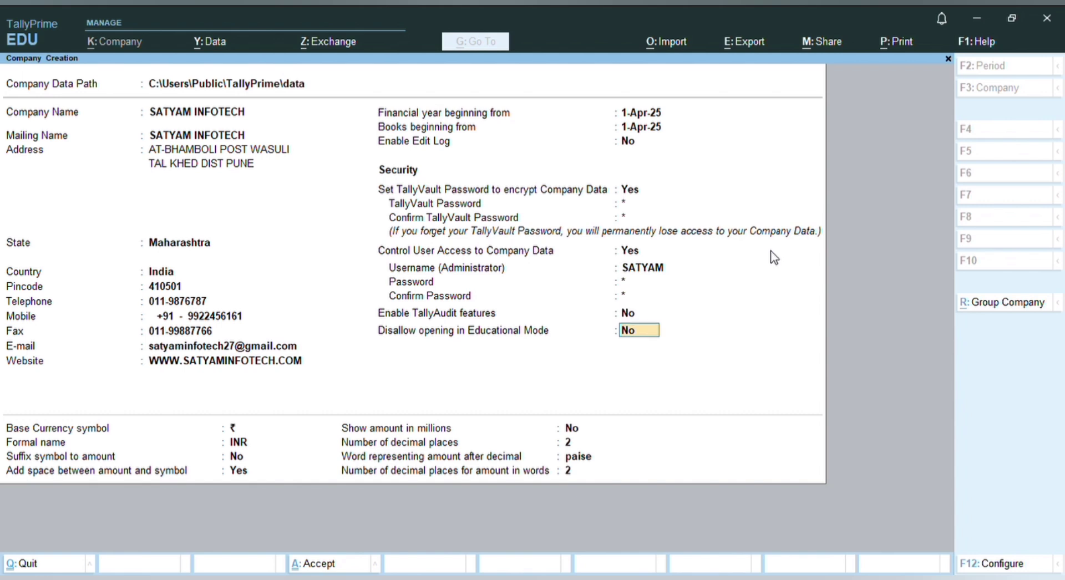
{"action": "key", "text": "Return"}
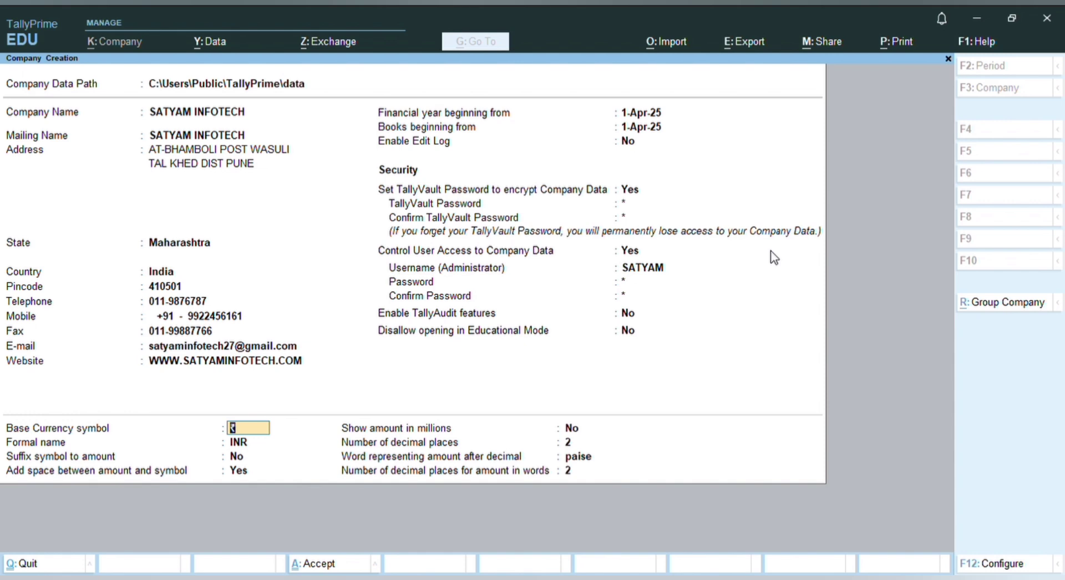
Keep the default ₹ INR currency settings with 2 decimal places to reach the Accept prompt
{"action": "key", "text": "Return"}
{"action": "key", "text": "Return"}
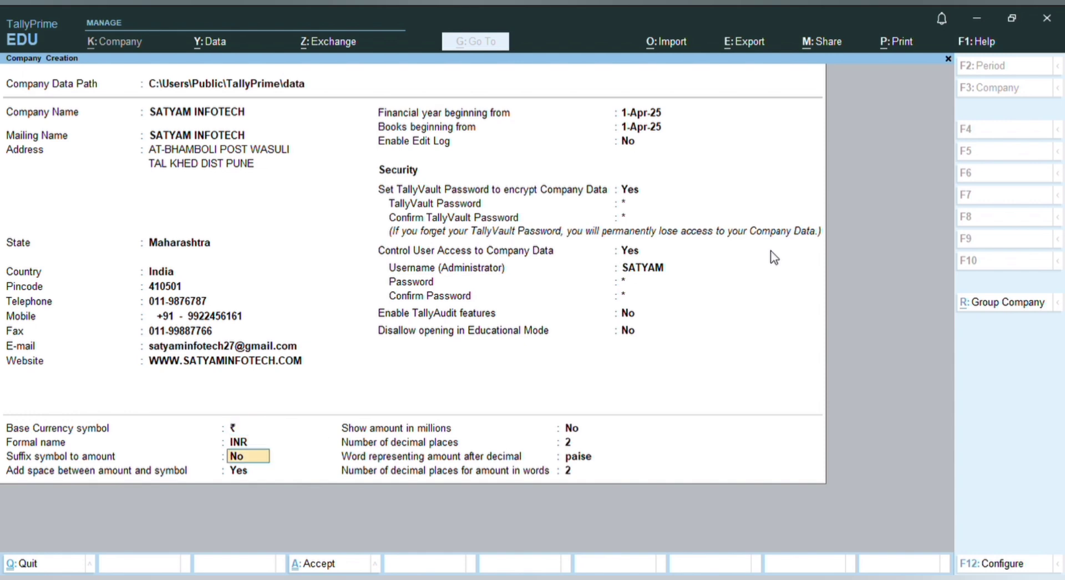
{"action": "key", "text": "Return"}
{"action": "key", "text": "Return"}
{"action": "key", "text": "Return"}
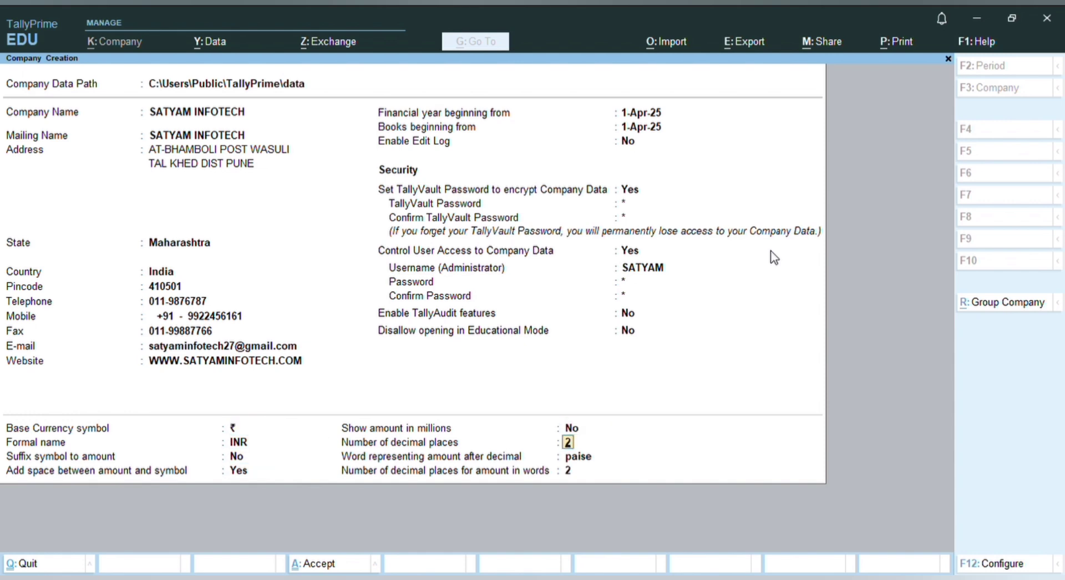
{"action": "key", "text": "Return"}
{"action": "key", "text": "Return"}
{"action": "key", "text": "Return"}
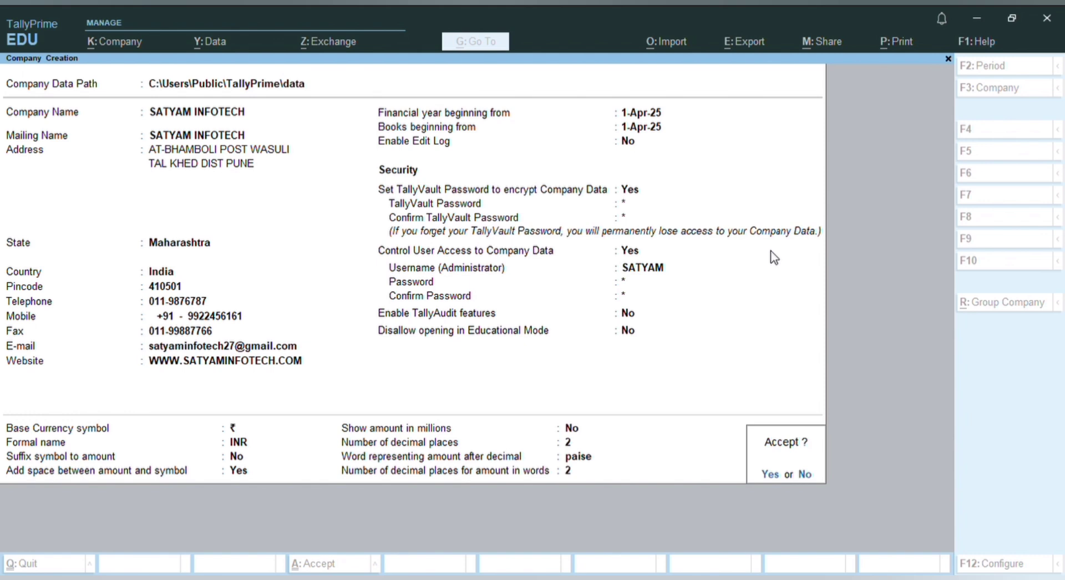
Decline saving and step back through the form to the TallyVault password confirmation
{"action": "key", "text": "n"}
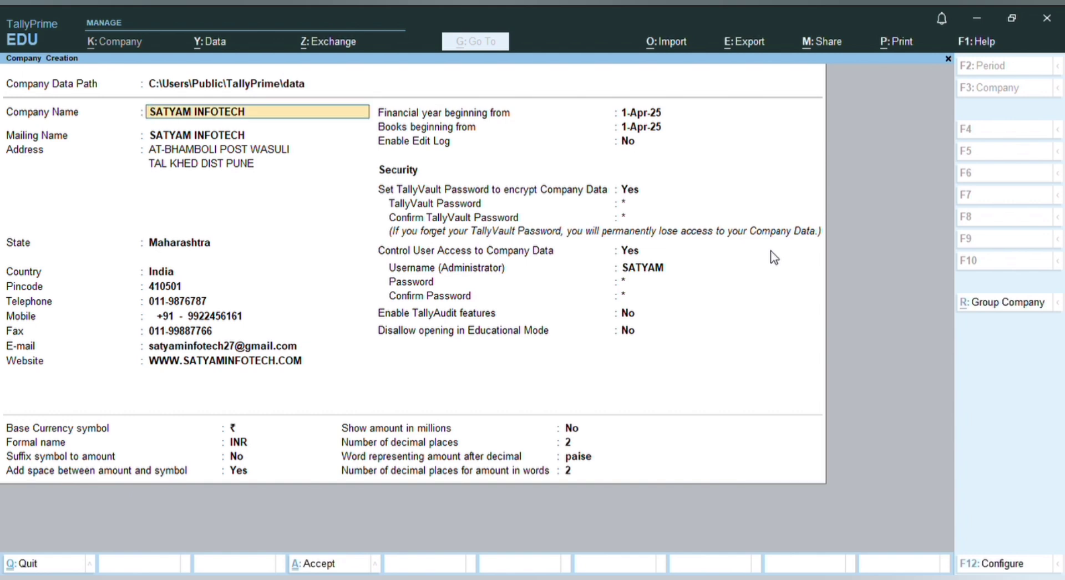
{"action": "key", "text": "Return"}
{"action": "key", "text": "Return"}
{"action": "key", "text": "Return"}
{"action": "key", "text": "Return"}
{"action": "key", "text": "Return"}
{"action": "key", "text": "Return"}
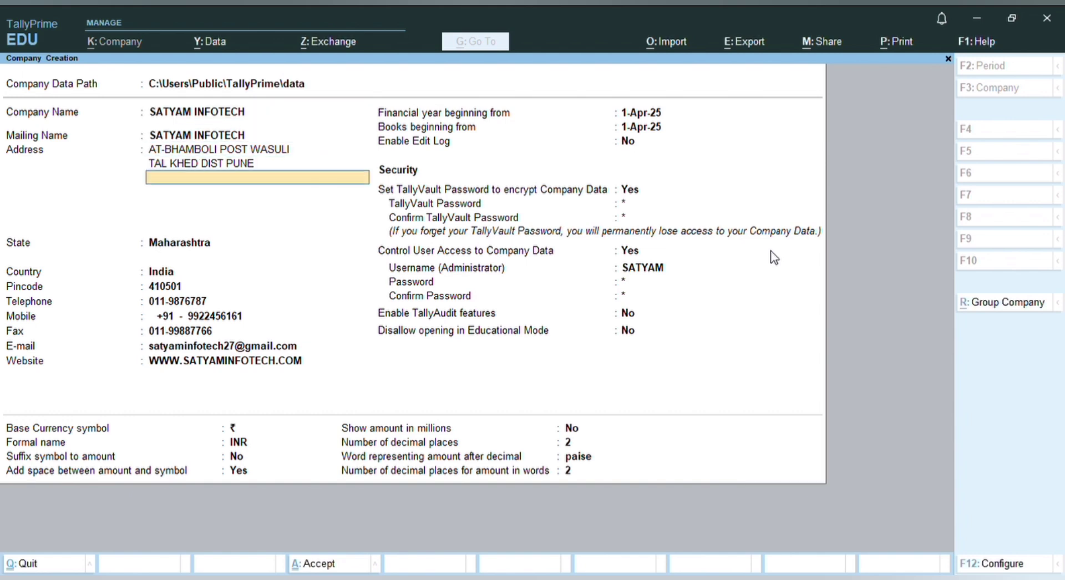
{"action": "key", "text": "Return"}
{"action": "key", "text": "Return"}
{"action": "key", "text": "Return"}
{"action": "key", "text": "Return"}
{"action": "key", "text": "Return"}
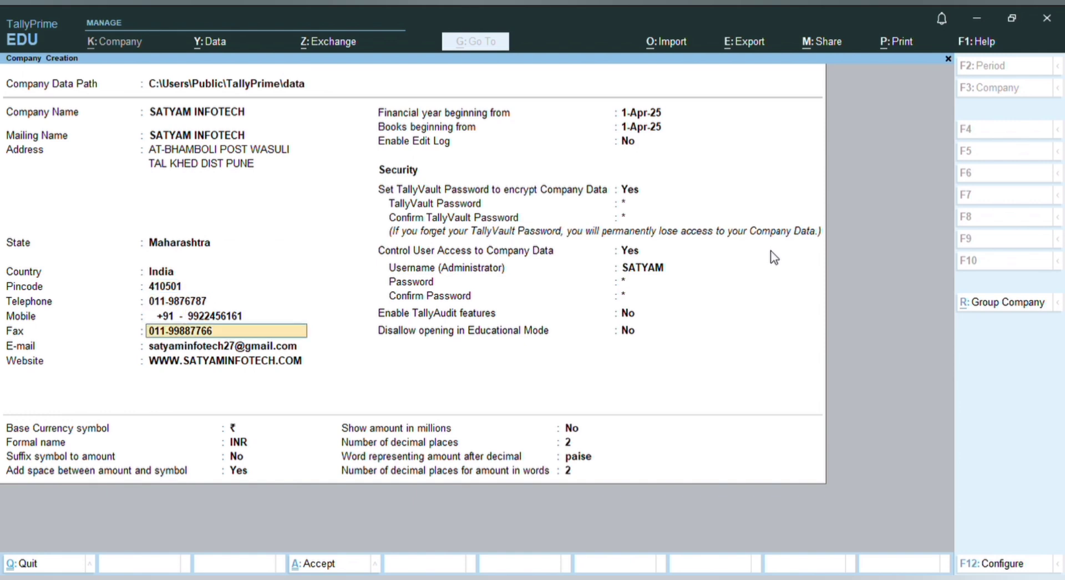
{"action": "key", "text": "Return"}
{"action": "key", "text": "Return"}
{"action": "key", "text": "Return"}
{"action": "key", "text": "Return"}
{"action": "key", "text": "Return"}
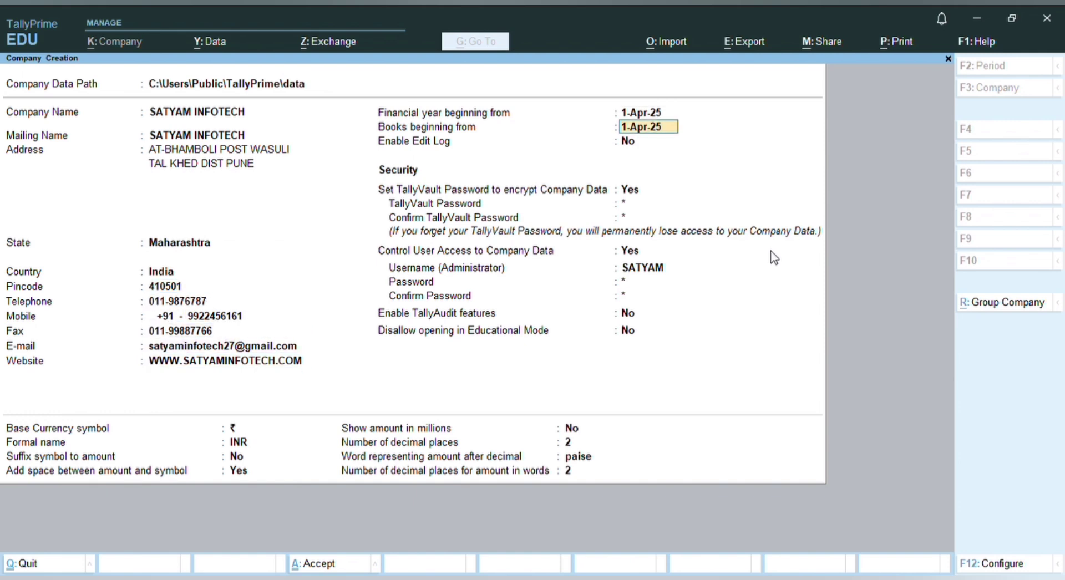
{"action": "key", "text": "Return"}
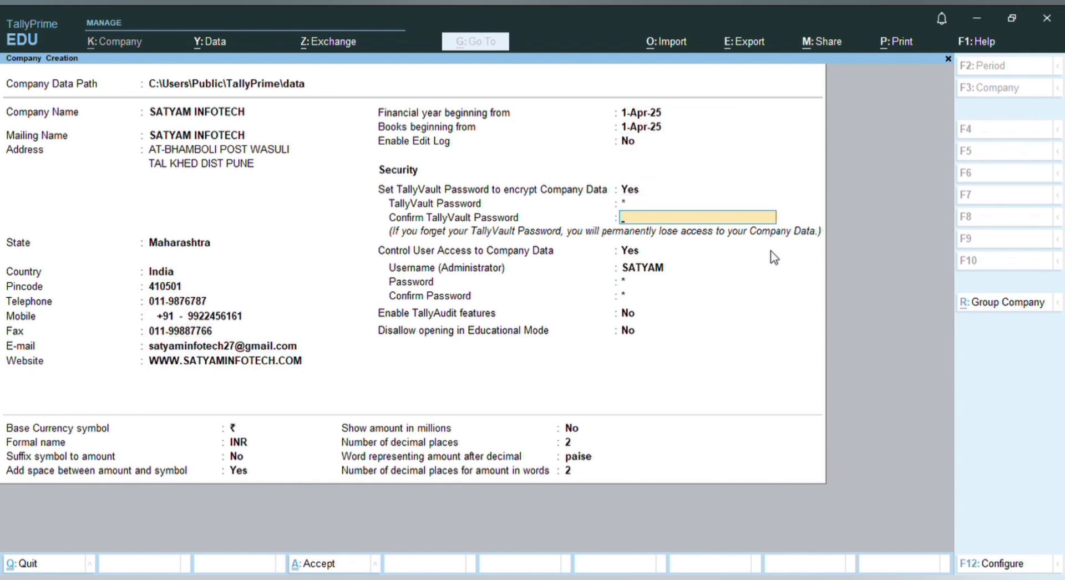
{"action": "key", "text": "Return"}
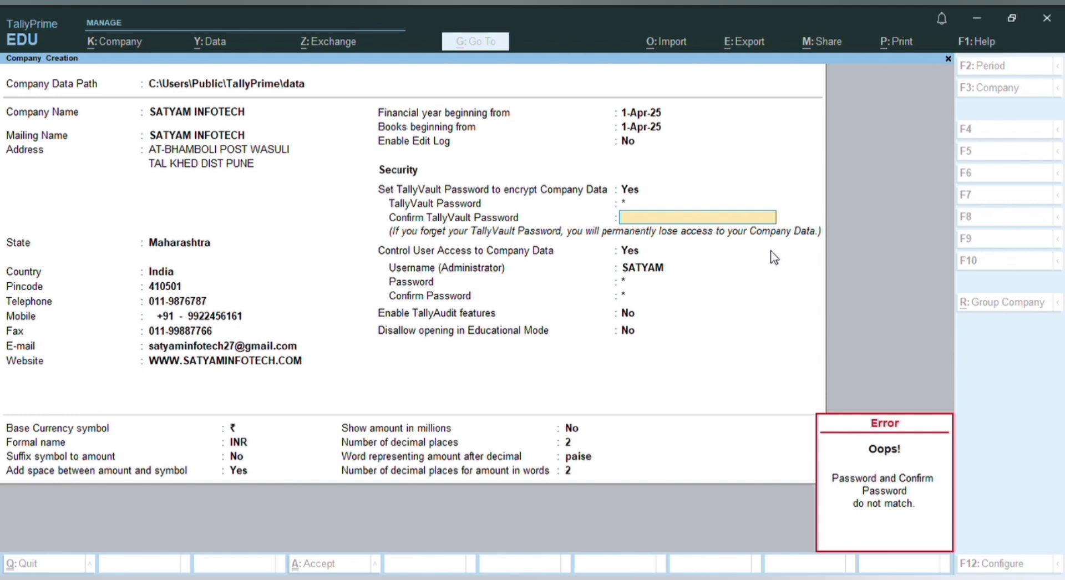
Clear the mismatch error and re-enter a matching TallyVault password confirmation
{"action": "key", "text": "Up"}
{"action": "key", "text": "Return"}
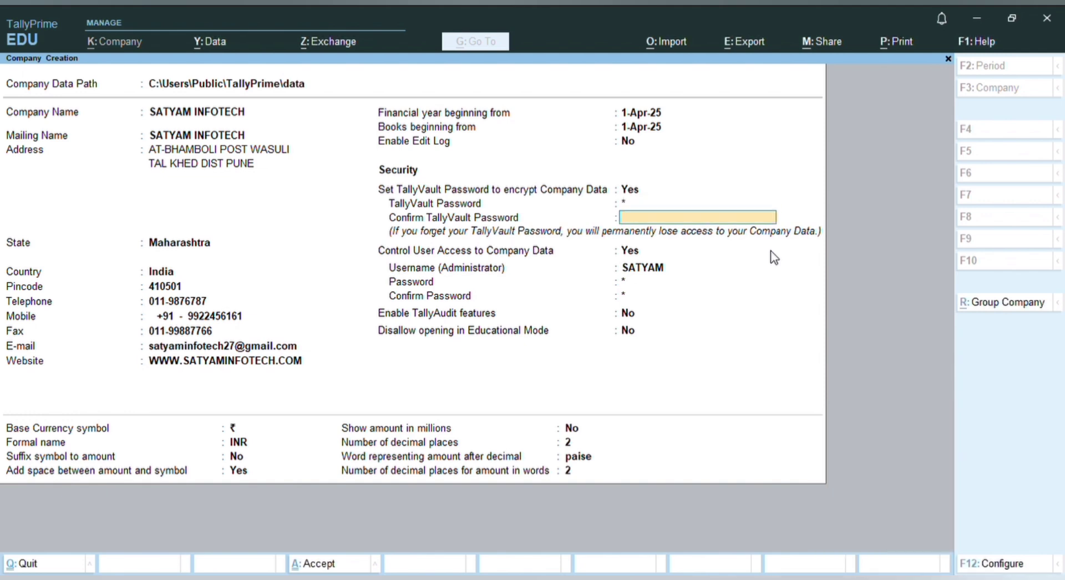
{"action": "key", "text": "Return"}
{"action": "key", "text": "Return"}
{"action": "key", "text": "Return"}
{"action": "key", "text": "Return"}
{"action": "key", "text": "Return"}
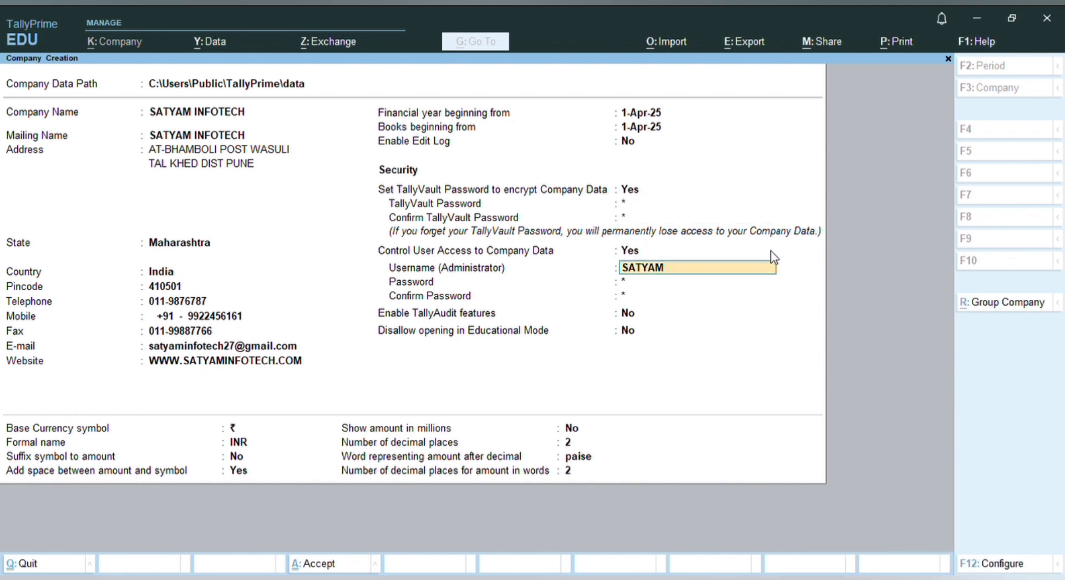
{"action": "key", "text": "Return"}
{"action": "key", "text": "Return"}
{"action": "key", "text": "Return"}
{"action": "key", "text": "Return"}
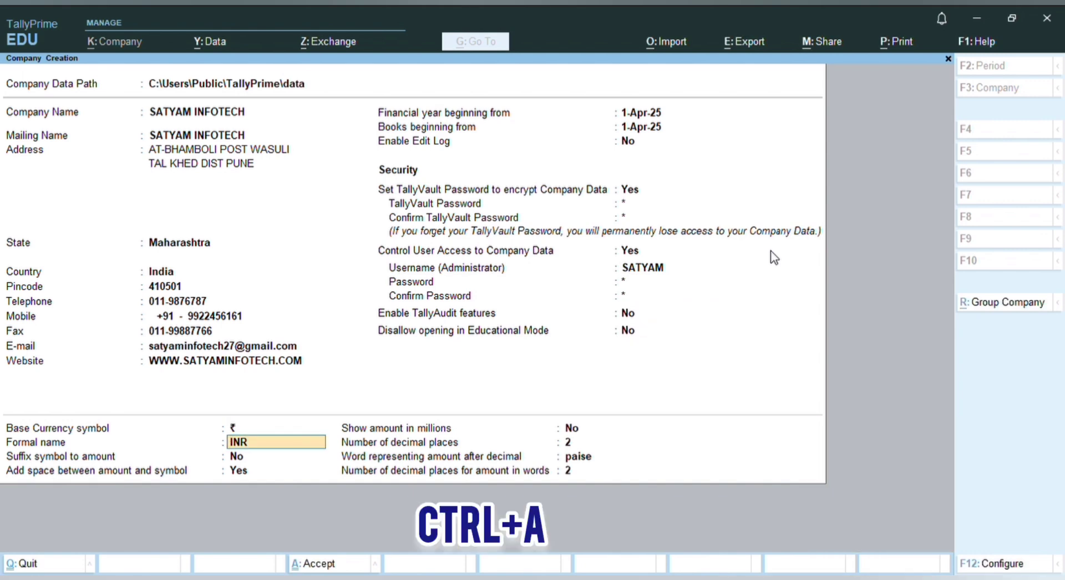
Save the SATYAM INFOTECH company and unlock it with its TallyVault password
{"action": "key", "text": "ctrl"}
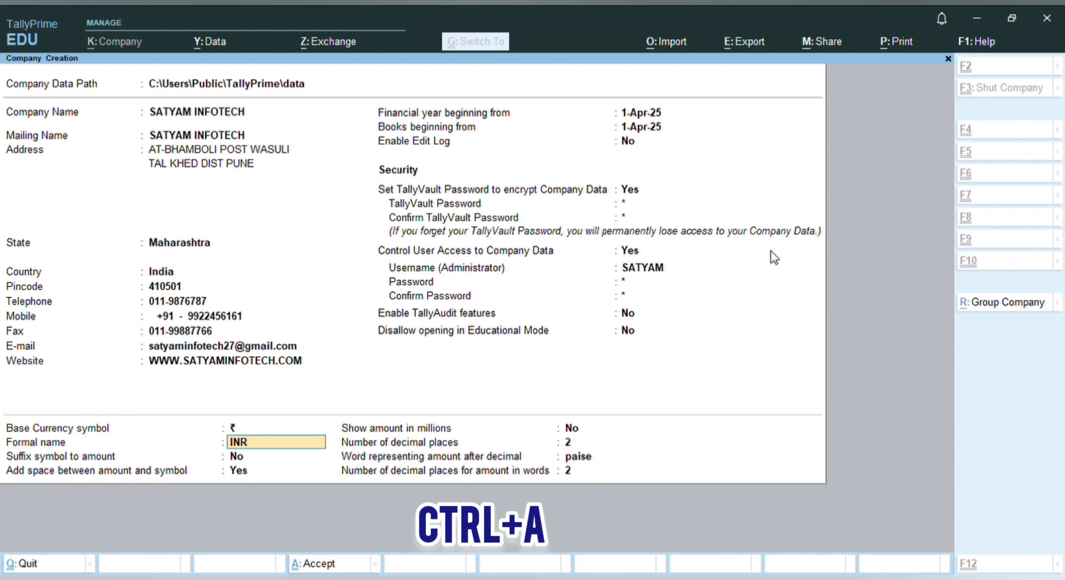
{"action": "key", "text": "ctrl+a"}
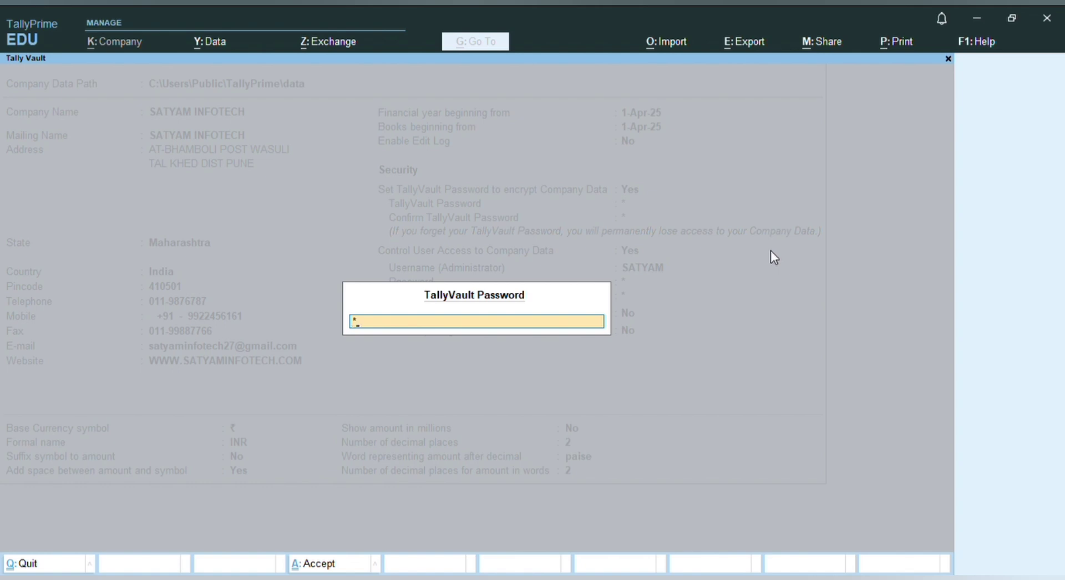
{"action": "key", "text": "Return"}
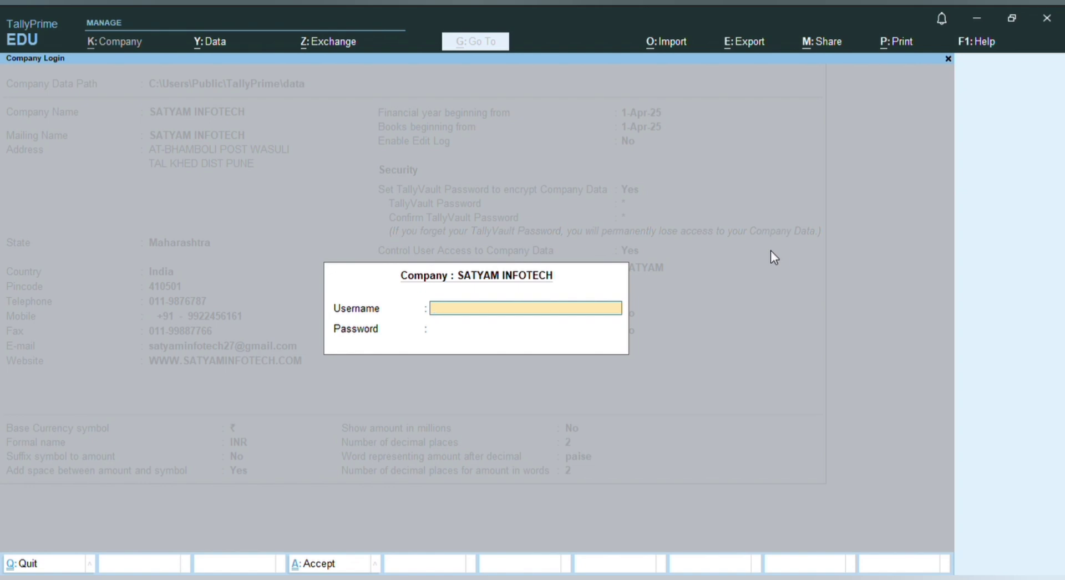
Log in with username SATYAM and the user's password
{"action": "type", "text": "SATYAM"}
{"action": "key", "text": "Return"}
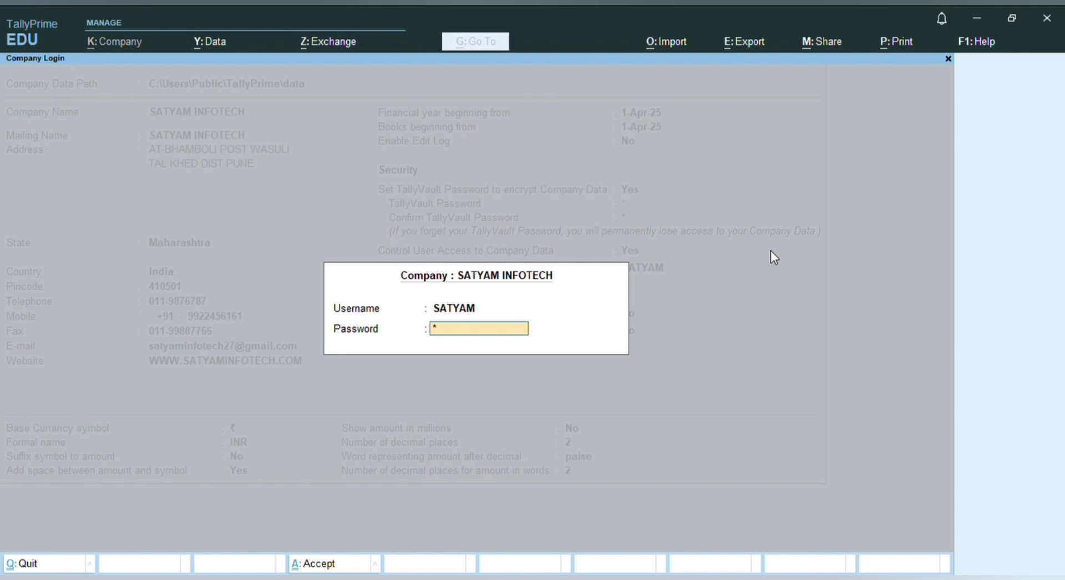
{"action": "key", "text": "Return"}
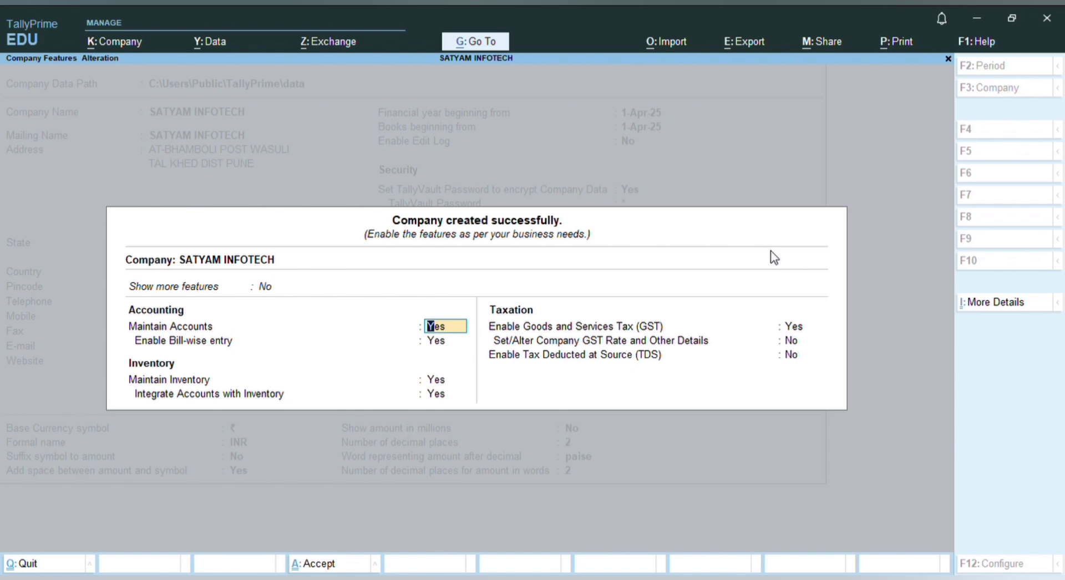
Accept the default Company Features (accounts, inventory, GST at Yes) to reach Gateway of Tally
{"action": "key", "text": "ctrl+a"}
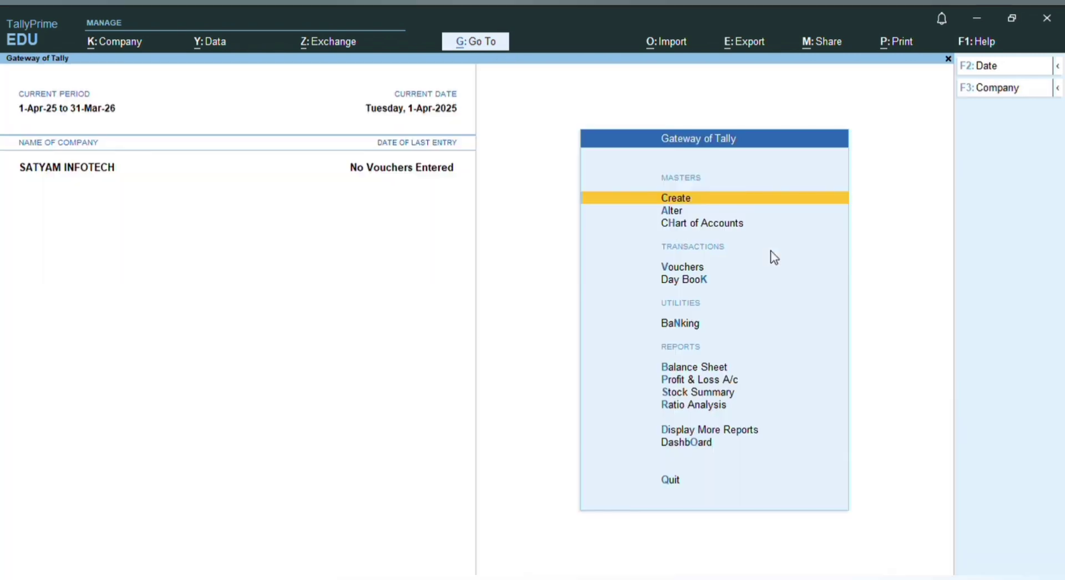